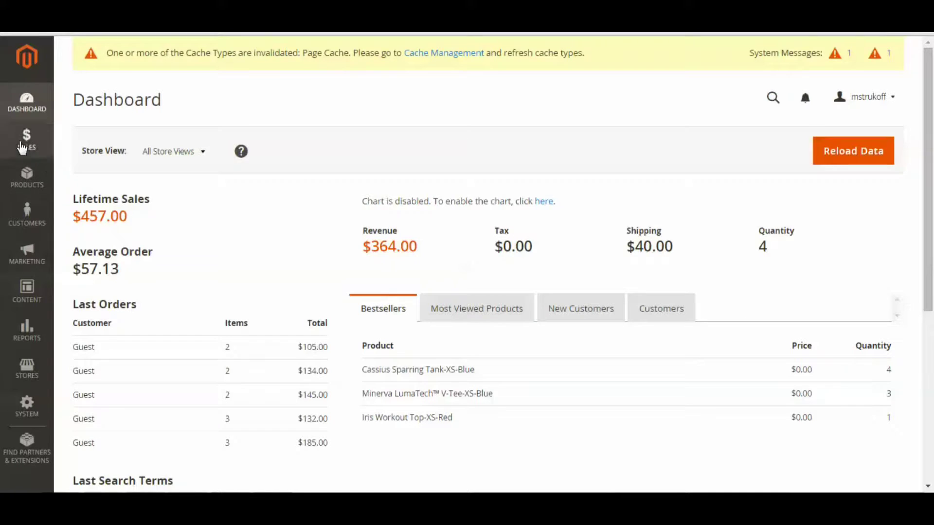
Step: Go to Sales > Orders to list the 11 orders
left_click(35, 151)
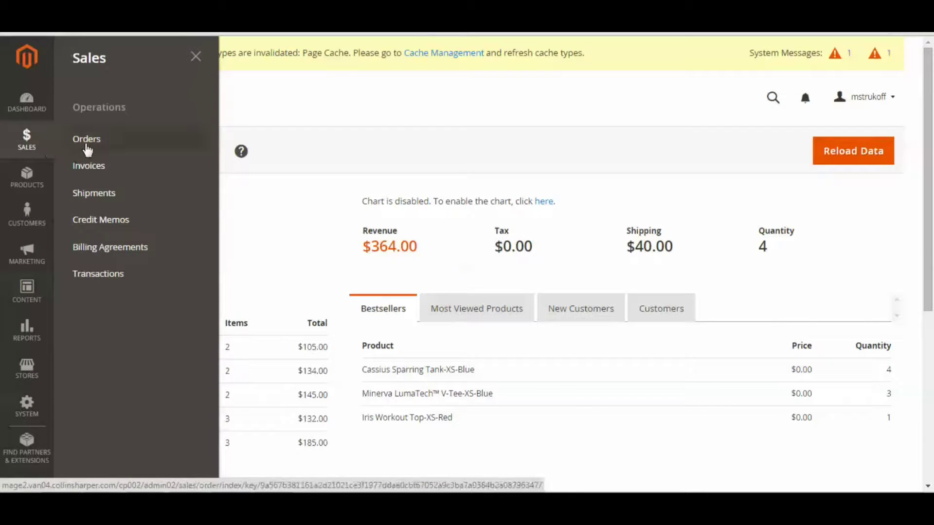
left_click(91, 147)
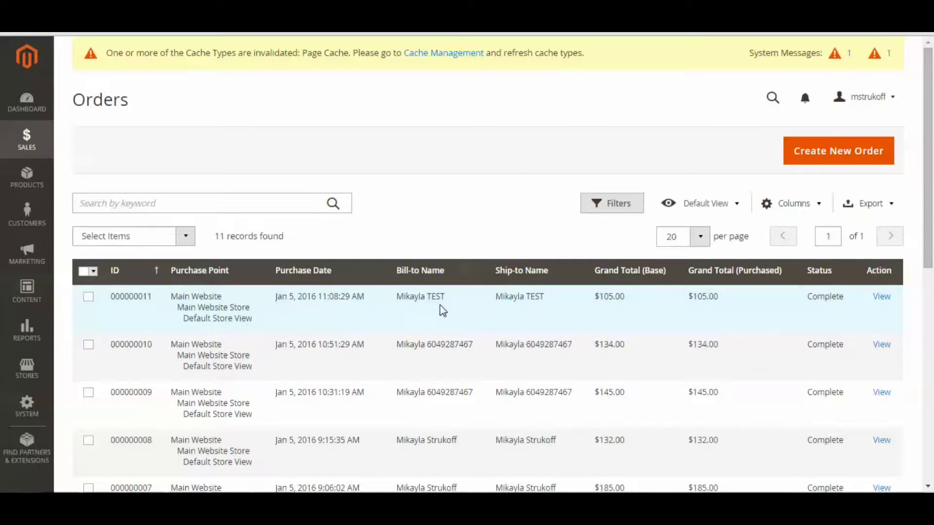
Step: Open order 000000011, review its two items, and start a new credit memo
left_click(886, 300)
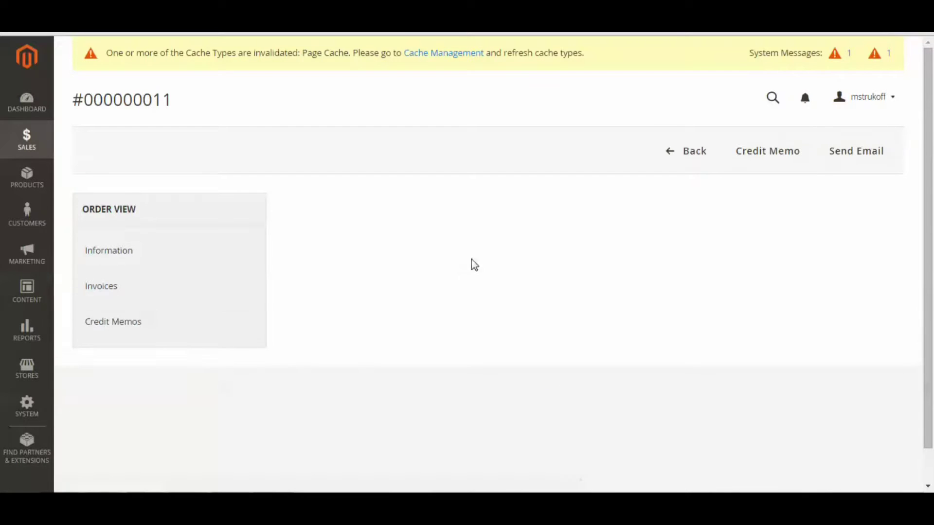
scroll(534, 215, "down", 7)
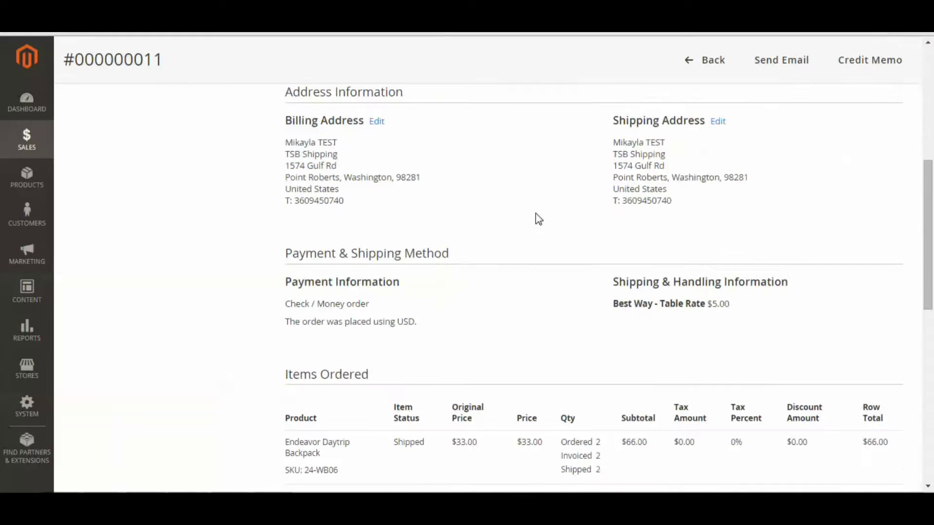
scroll(535, 213, "down", 4)
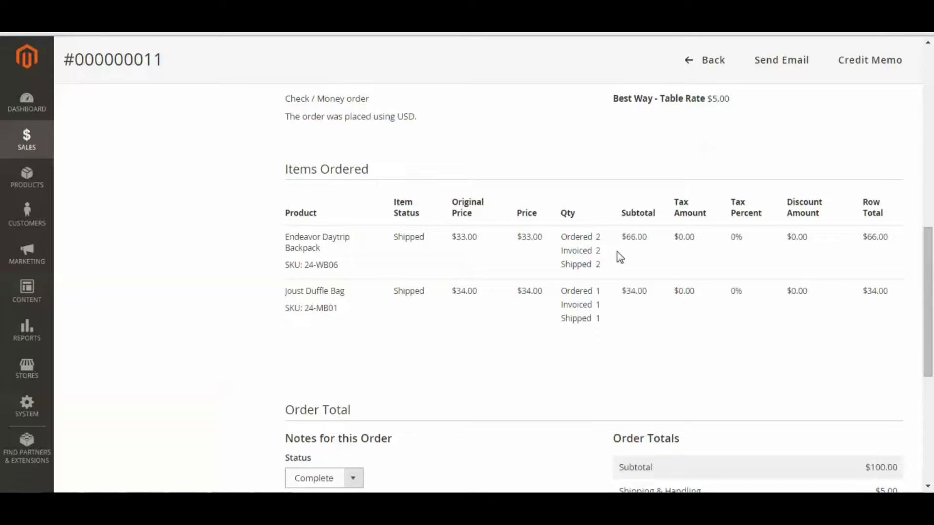
scroll(659, 266, "up", 8)
scroll(660, 266, "up", 3)
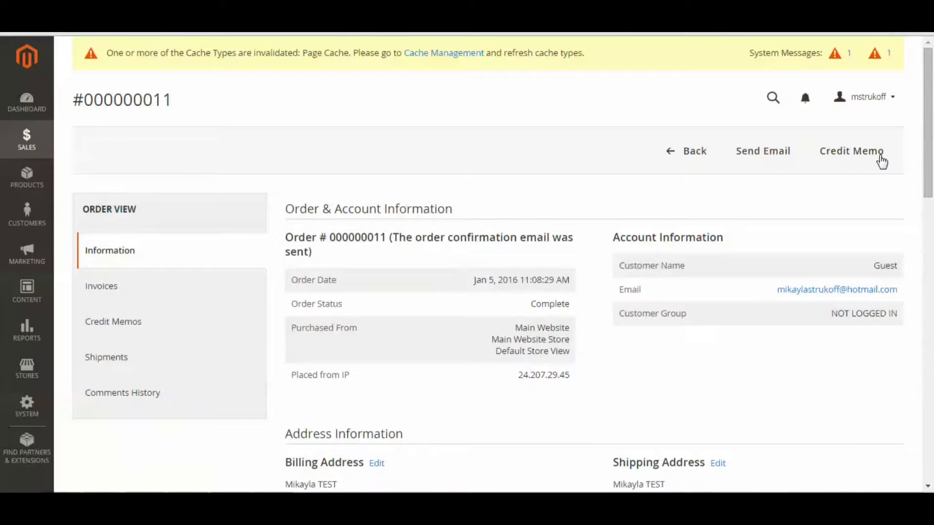
left_click(861, 155)
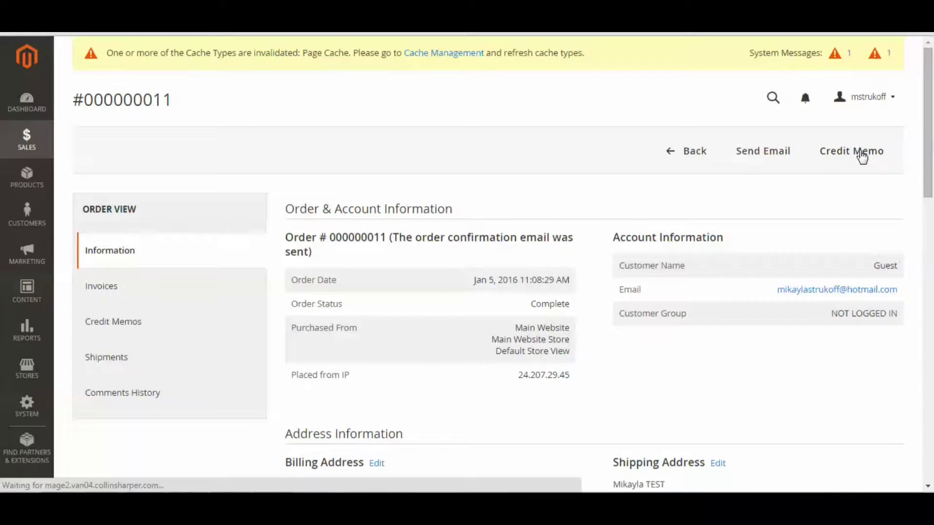
Step: Set the refund quantities to 1 Endeavor Daytrip Backpack and 0 Joust Duffle Bags
scroll(469, 146, "down", 2)
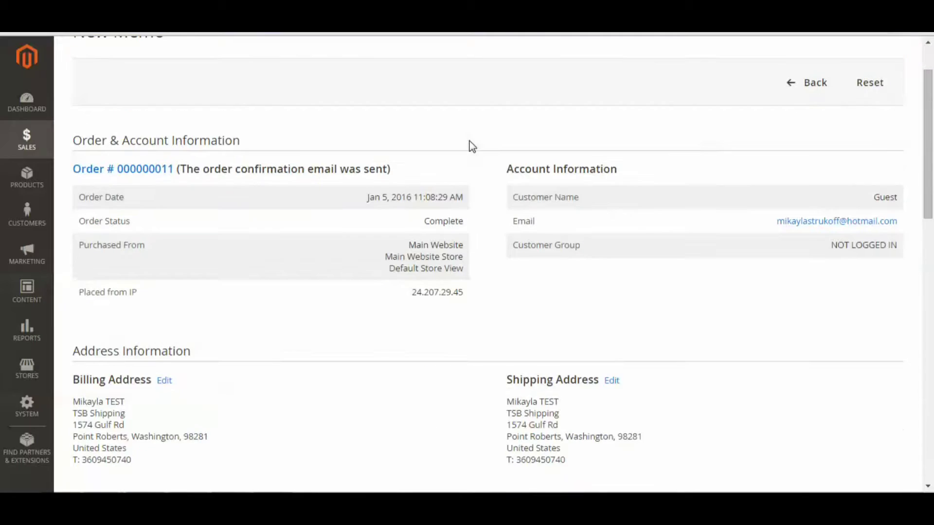
scroll(471, 146, "down", 10)
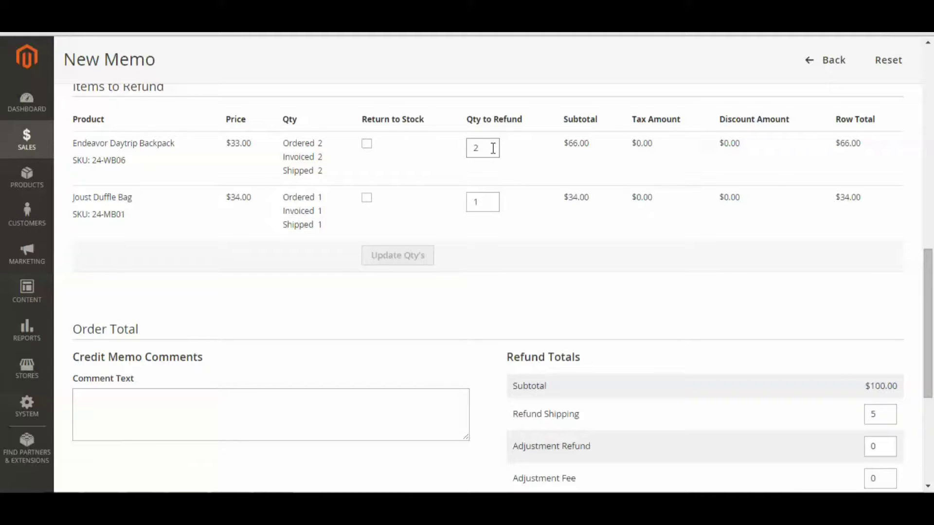
left_click_drag(493, 148, 445, 154)
key("BackSpace")
type("1")
left_click(477, 197)
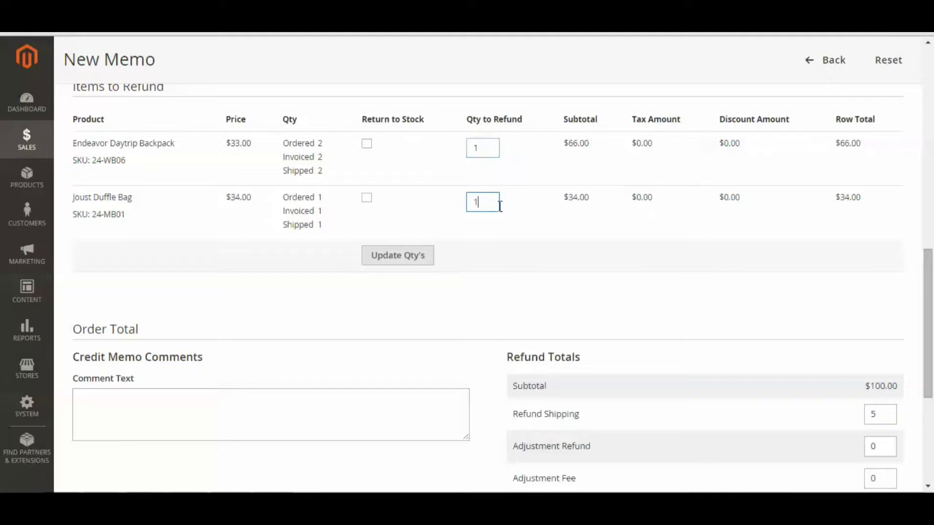
left_click_drag(488, 200, 412, 186)
key("BackSpace")
type("0")
left_click(504, 210)
Step: Return the backpack to stock and update quantities to a $33.00 subtotal, $38.00 grand total
left_click(491, 148)
left_click(367, 145)
scroll(685, 217, "down", 1)
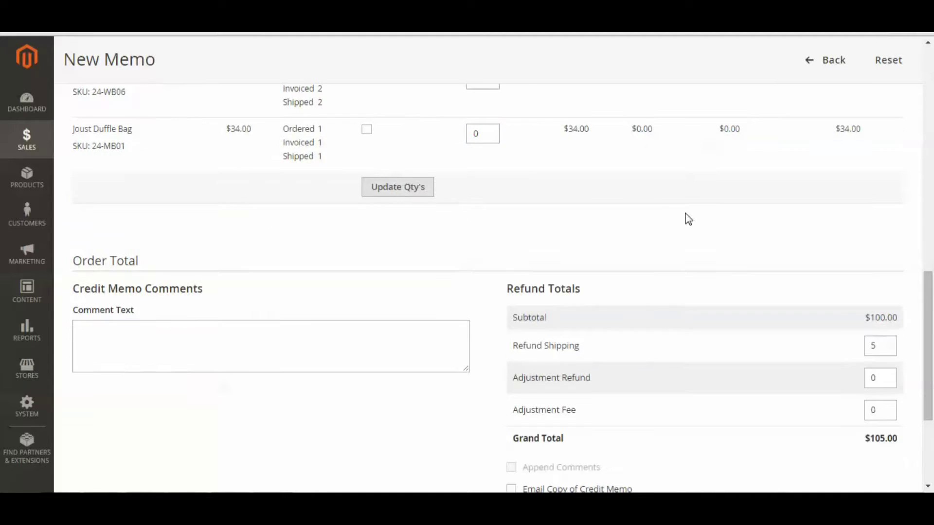
scroll(399, 212, "up", 1)
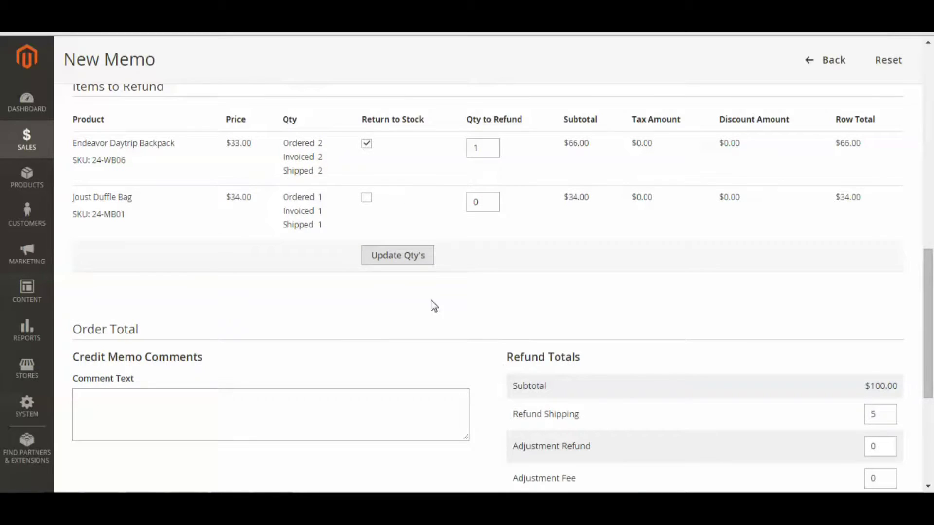
left_click(387, 260)
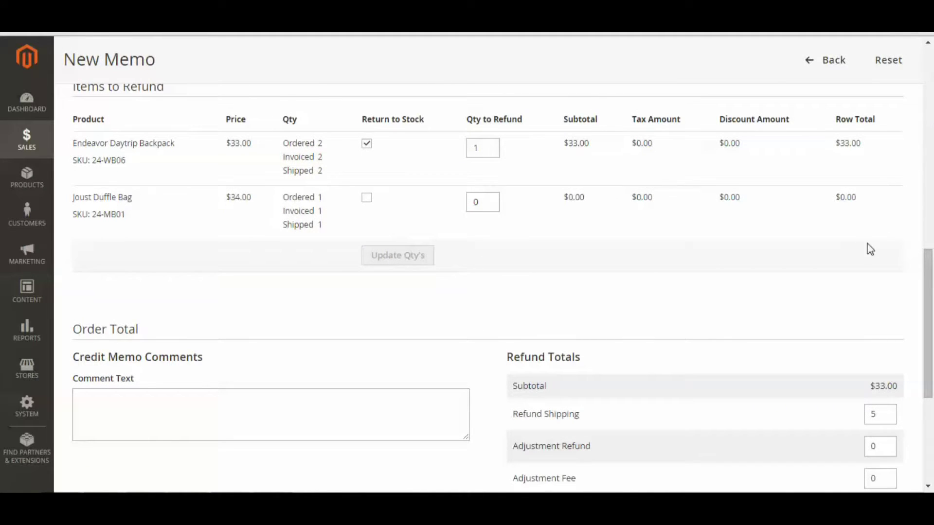
scroll(867, 247, "down", 1)
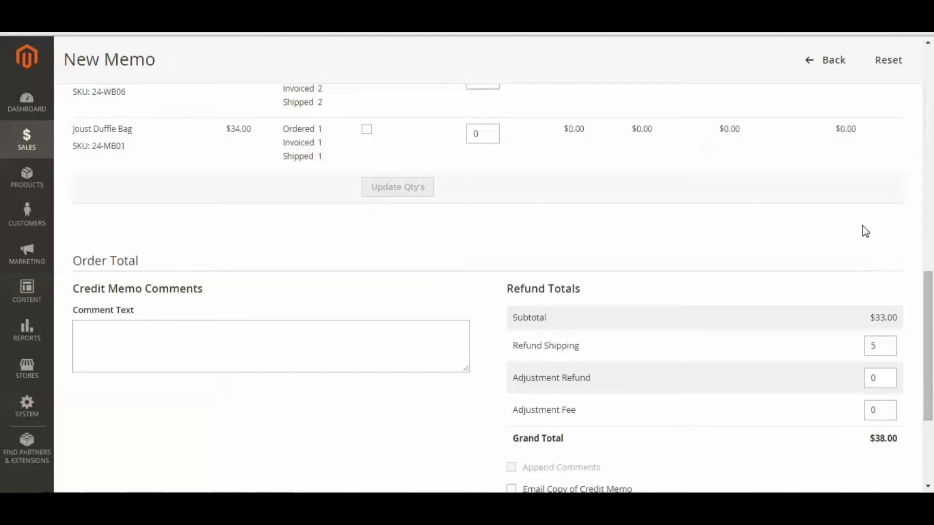
scroll(863, 231, "down", 2)
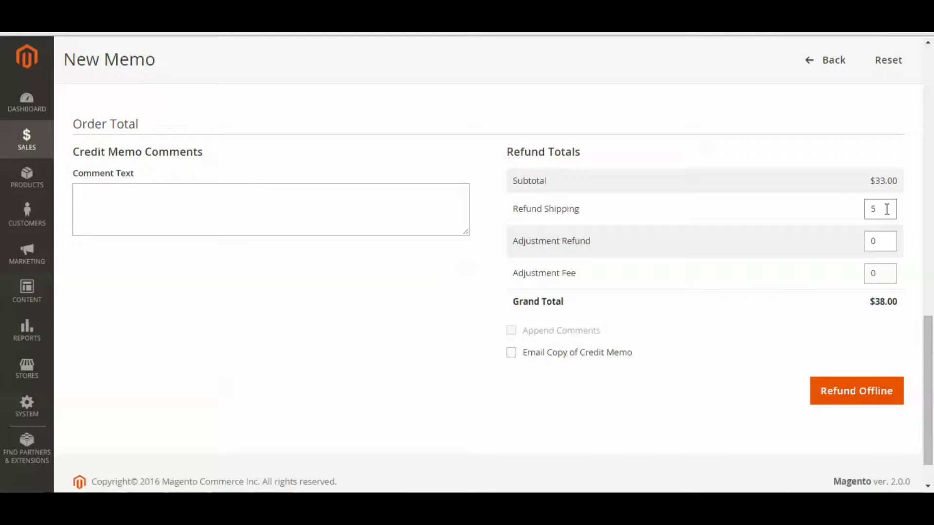
Step: Set the adjustment refund to 5.00 and submit the $38.00 credit memo offline
left_click(886, 241)
left_click(890, 242)
key("BackSpace")
type("5.00")
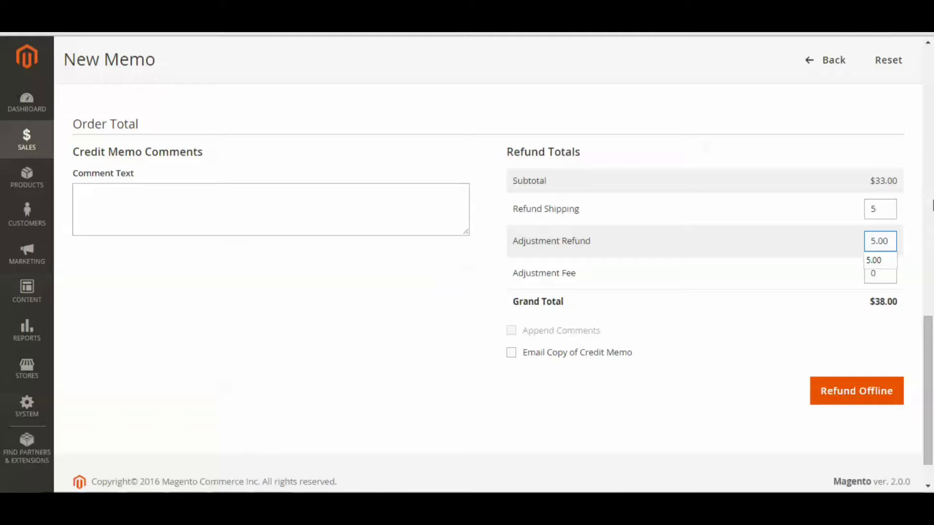
left_click(908, 241)
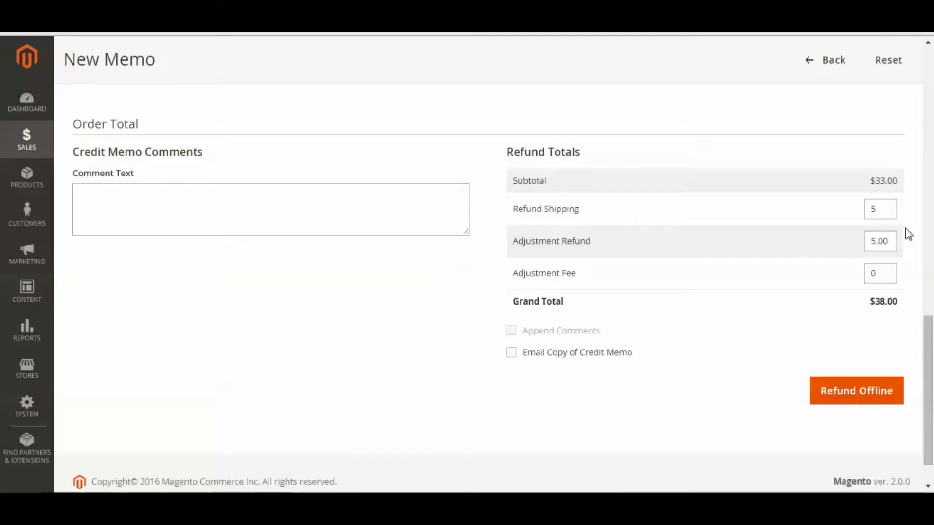
left_click(844, 398)
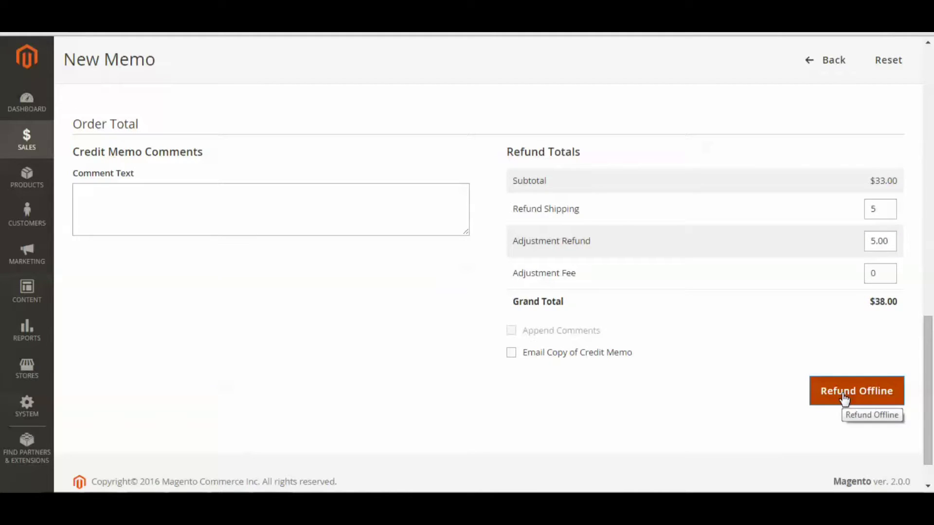
left_click(844, 397)
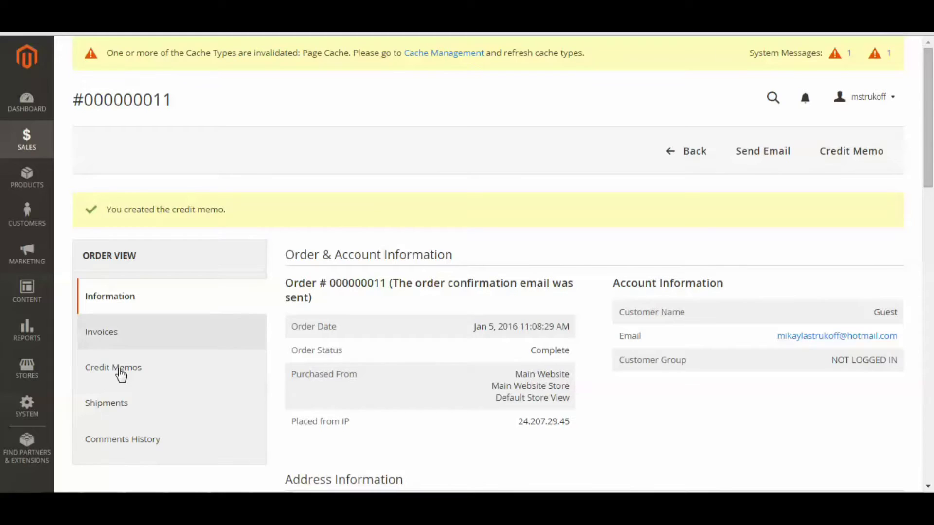
Step: Check Credit Memos for memo 000000009, Refunded $43.00, then return to Information
left_click(121, 374)
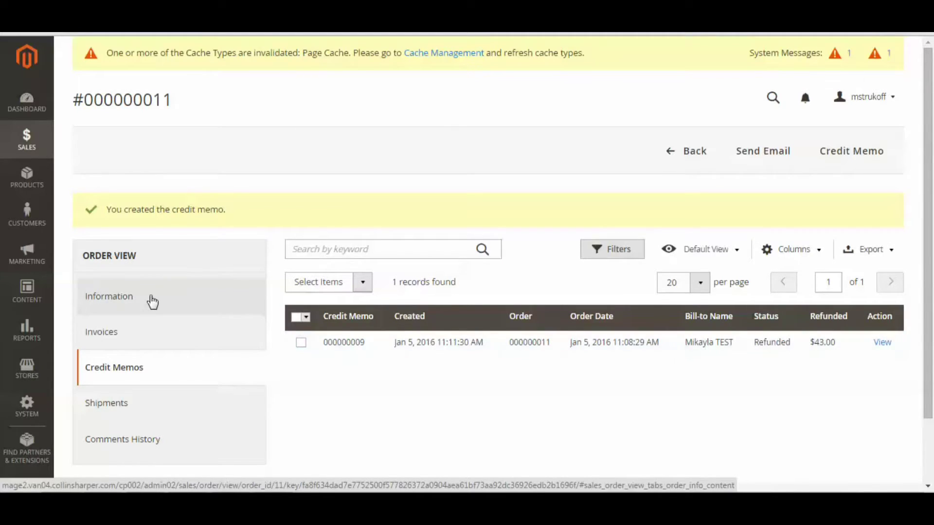
left_click(152, 301)
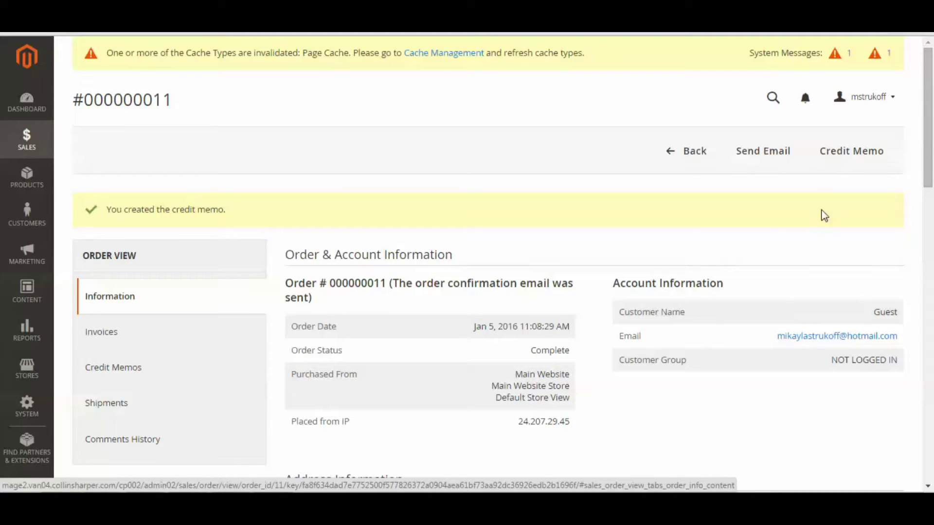
Step: Start a second credit memo with the Joust Duffle Bag refund quantity set to 0
left_click(856, 155)
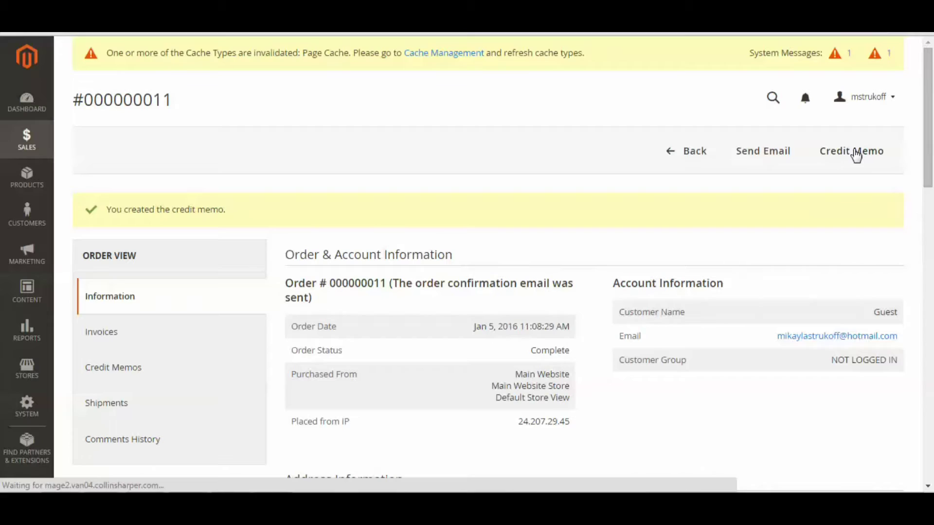
scroll(588, 263, "down", 10)
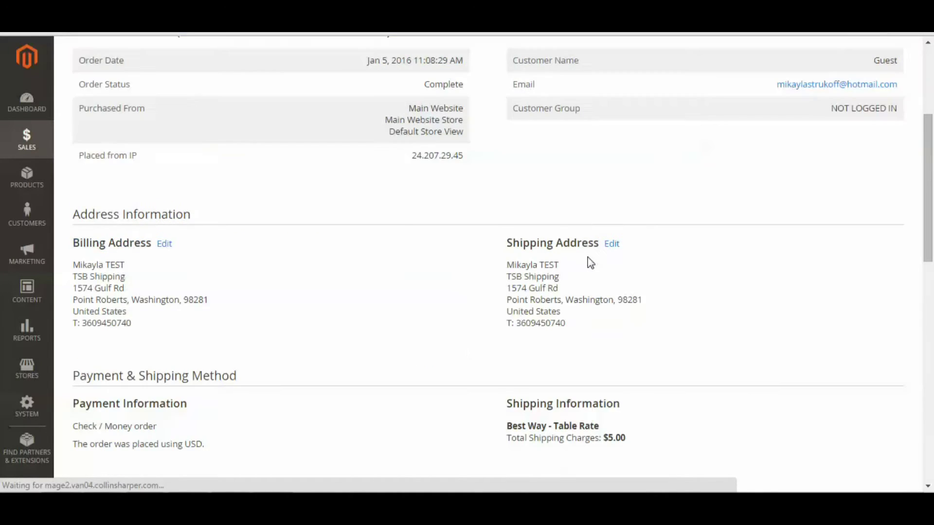
scroll(588, 257, "down", 2)
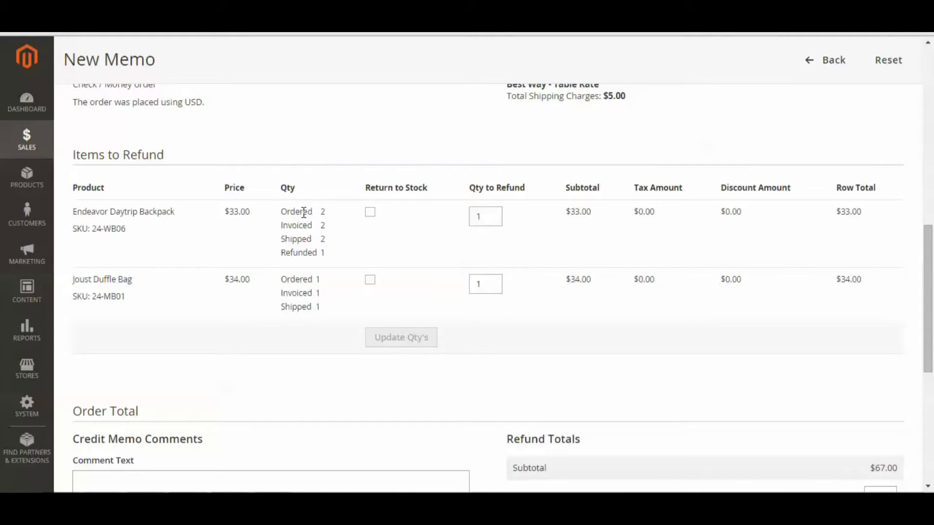
left_click_drag(493, 284, 433, 293)
key("BackSpace")
type("0")
left_click(570, 302)
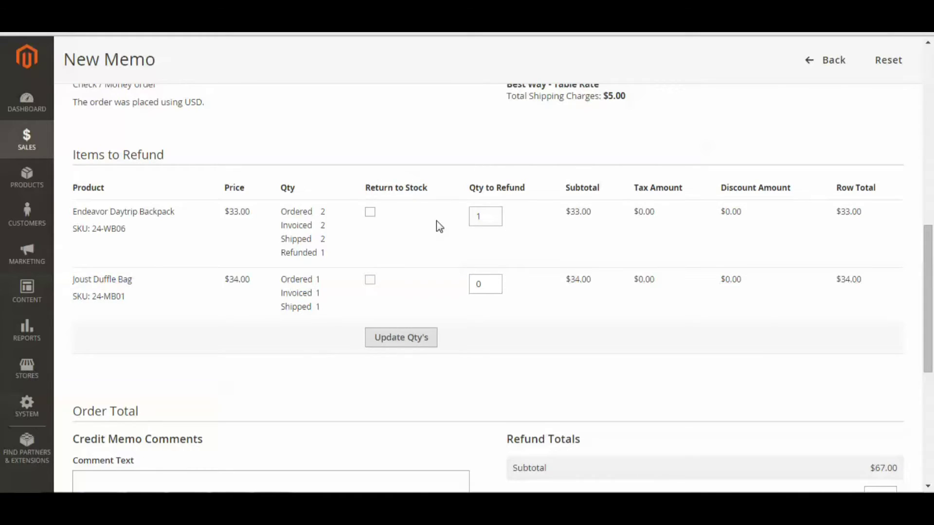
scroll(700, 231, "down", 1)
scroll(672, 221, "down", 3)
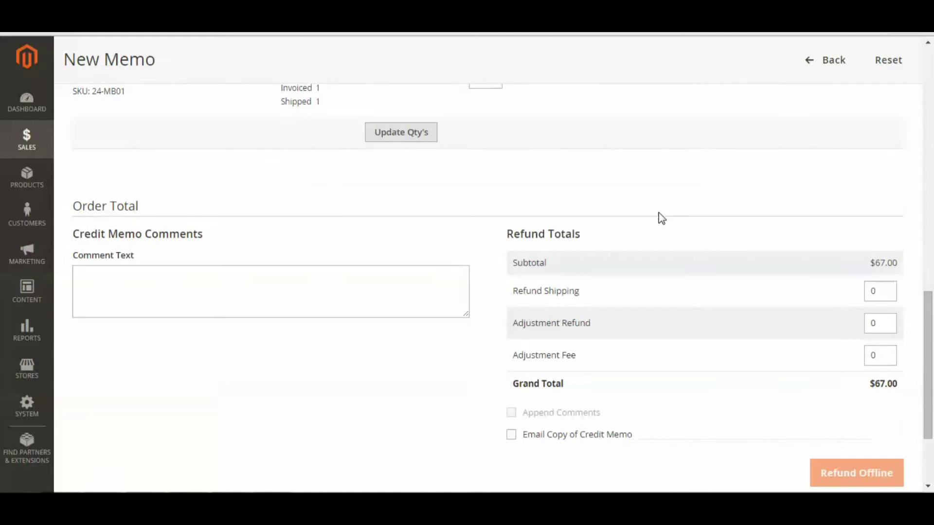
scroll(678, 226, "down", 3)
scroll(678, 224, "up", 7)
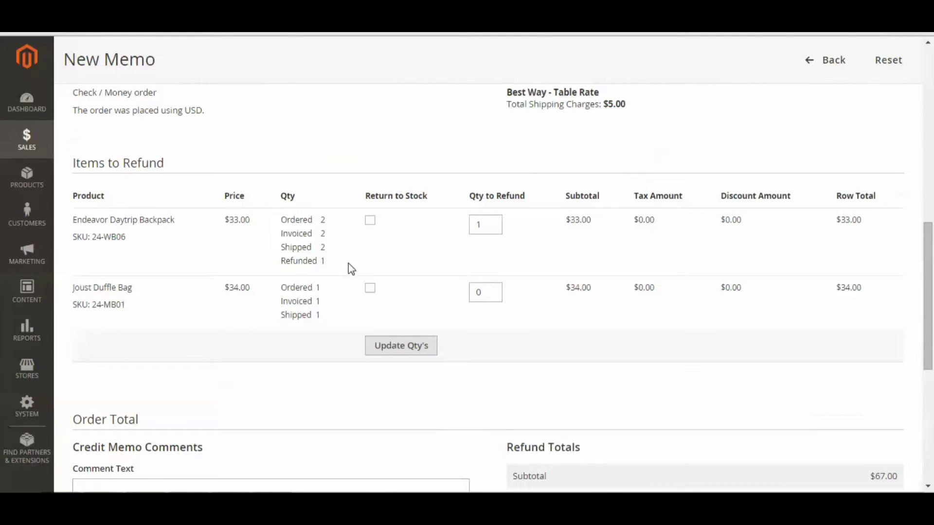
Step: Update quantities to a $33.00 backpack-only subtotal and set the Adjustment Fee to 20.00
left_click(402, 344)
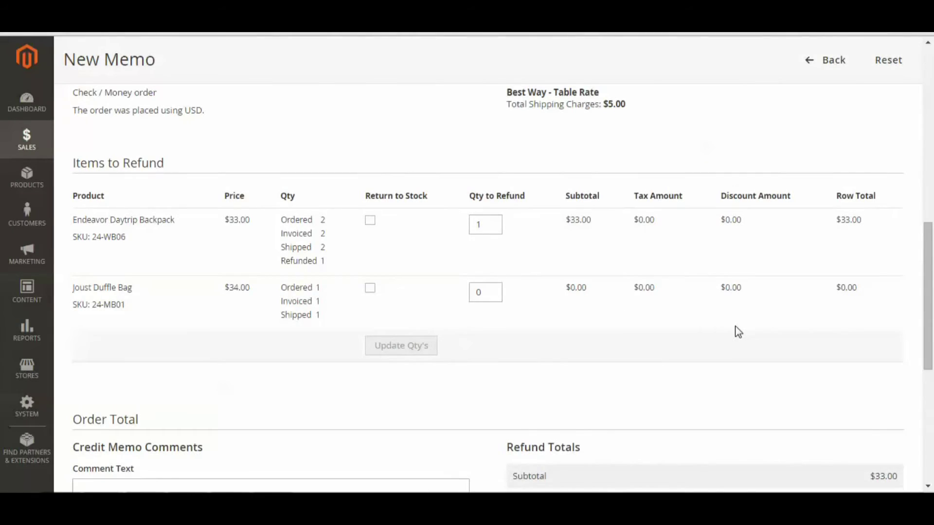
scroll(735, 326, "down", 5)
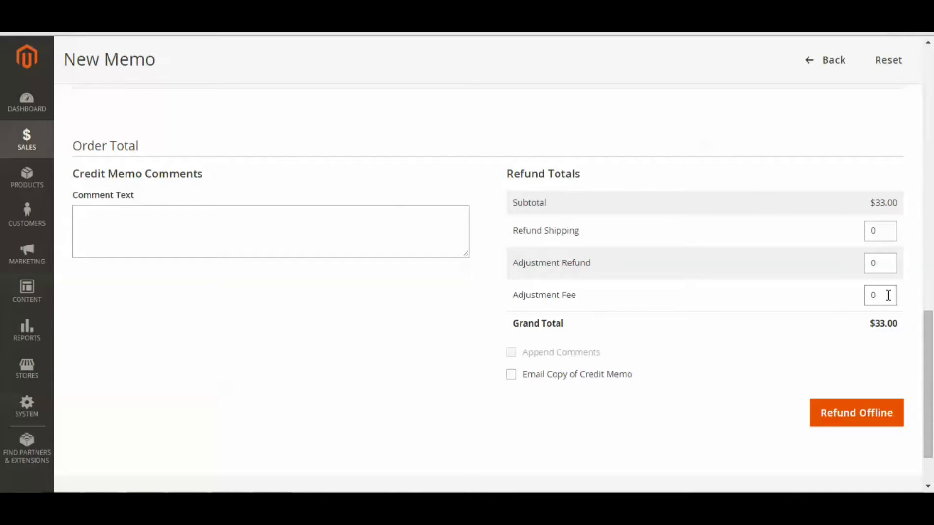
left_click_drag(888, 295, 849, 295)
key("BackSpace")
type("20.00")
left_click(912, 303)
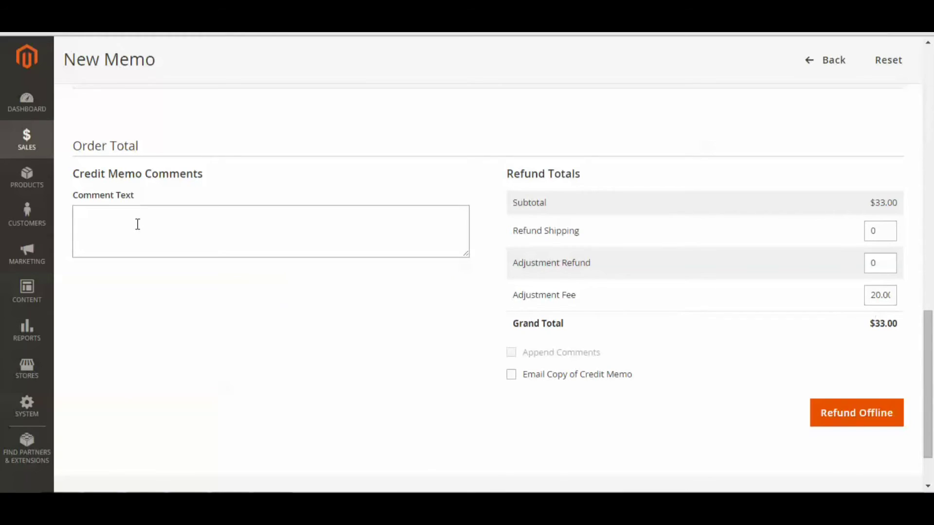
Step: Add comment 'Partial refund.', email a copy with comments appended, and refund offline
left_click(202, 215)
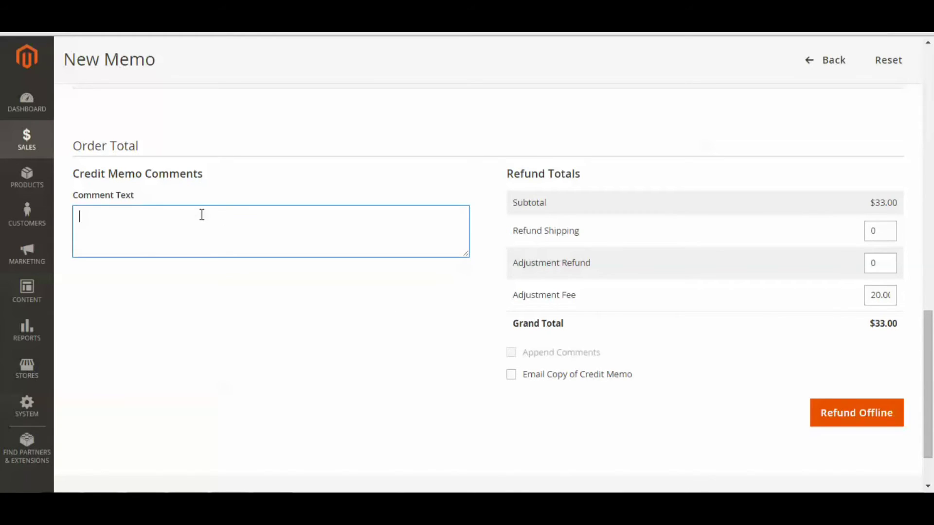
type("Partial refund.")
left_click(509, 376)
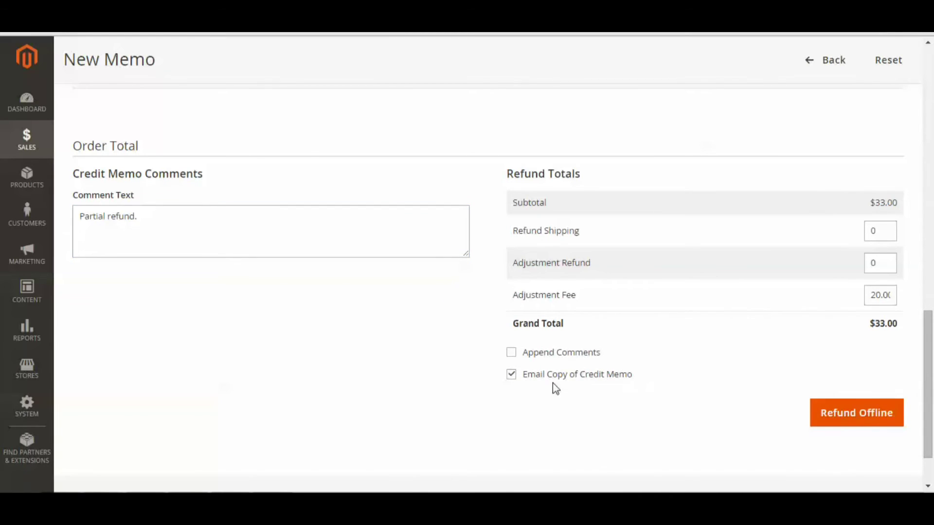
left_click(511, 352)
left_click(859, 424)
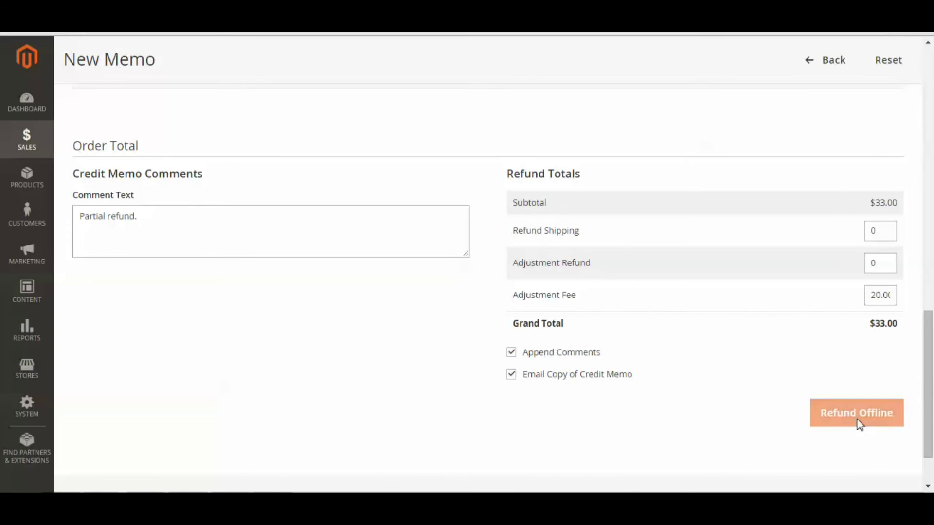
Step: Show the Credit Memos tab with second memo 000000010 Refunded for $13.00
scroll(256, 223, "down", 1)
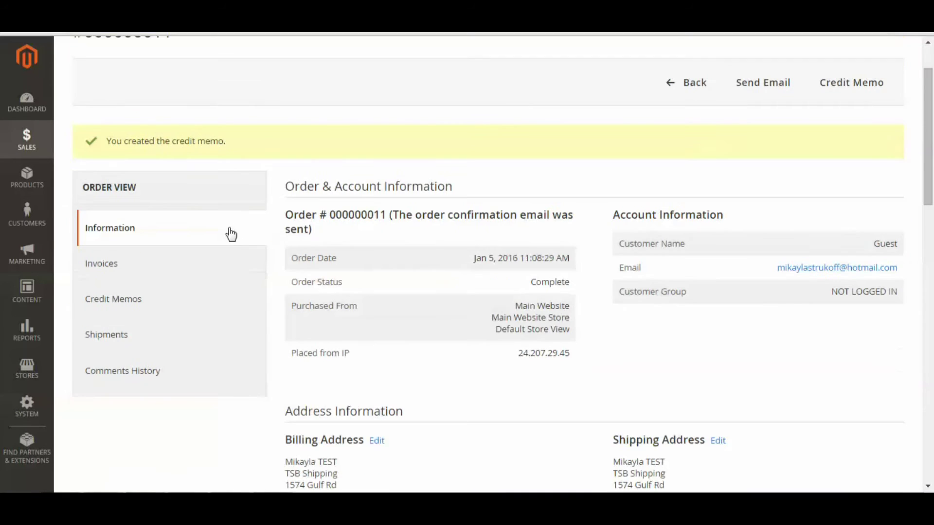
left_click(98, 309)
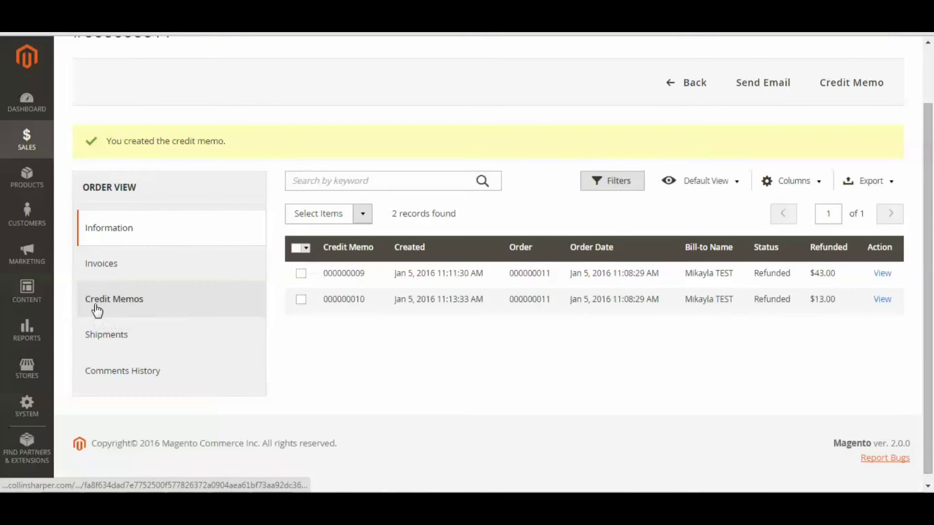